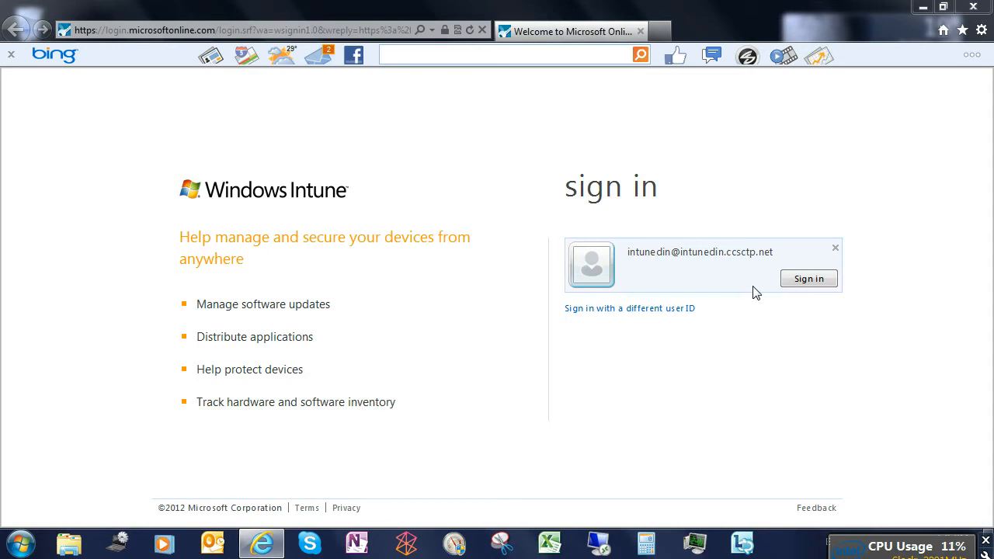
# Step: Sign in to Windows Intune with the remembered account's password and open the Client Software Download page
pyautogui.click(804, 280)
pyautogui.write('••••••••••')
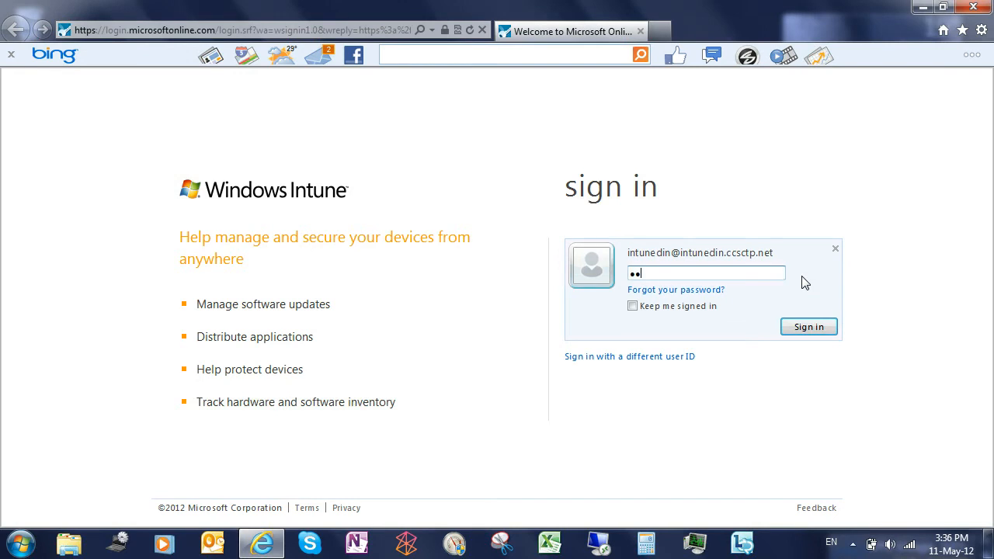
pyautogui.write('•••')
pyautogui.press('Return')
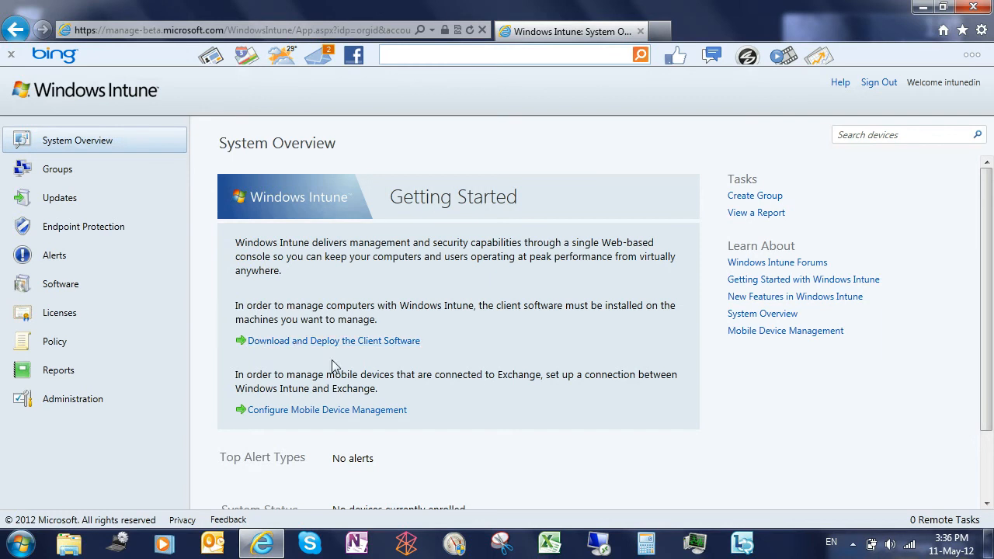
pyautogui.click(250, 343)
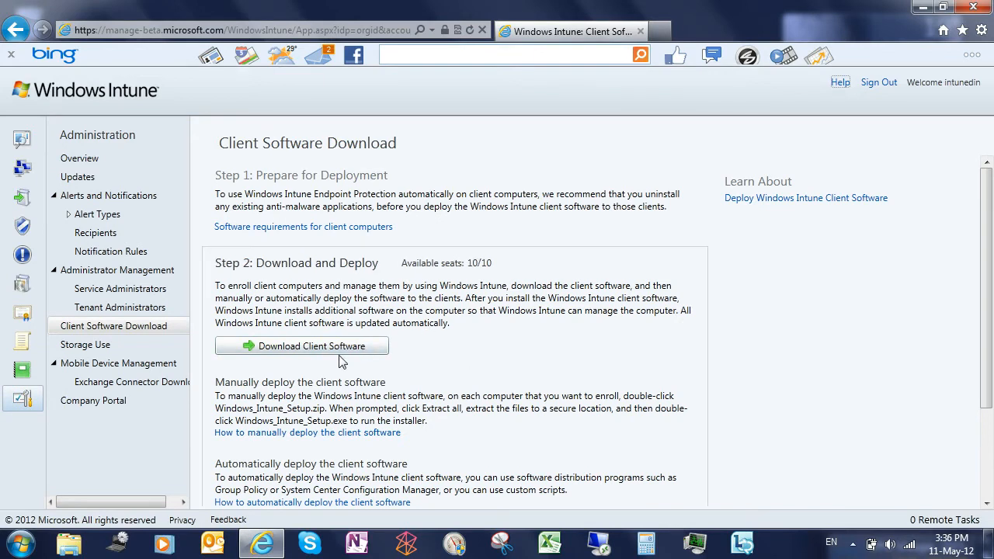
# Step: Review the operating system, hardware and memory requirements for client computers and close that help page
pyautogui.click(342, 228)
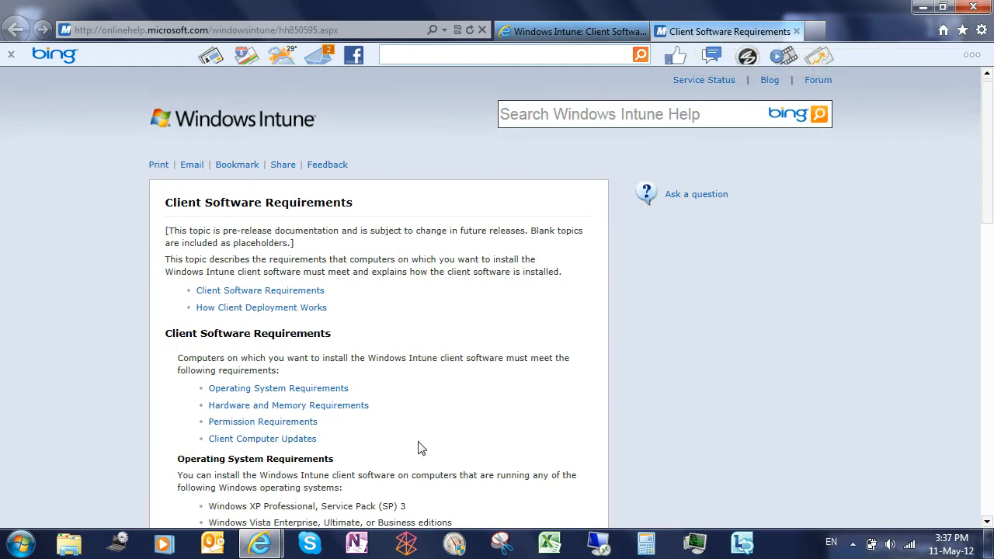
pyautogui.scroll(-3, 460, 355)
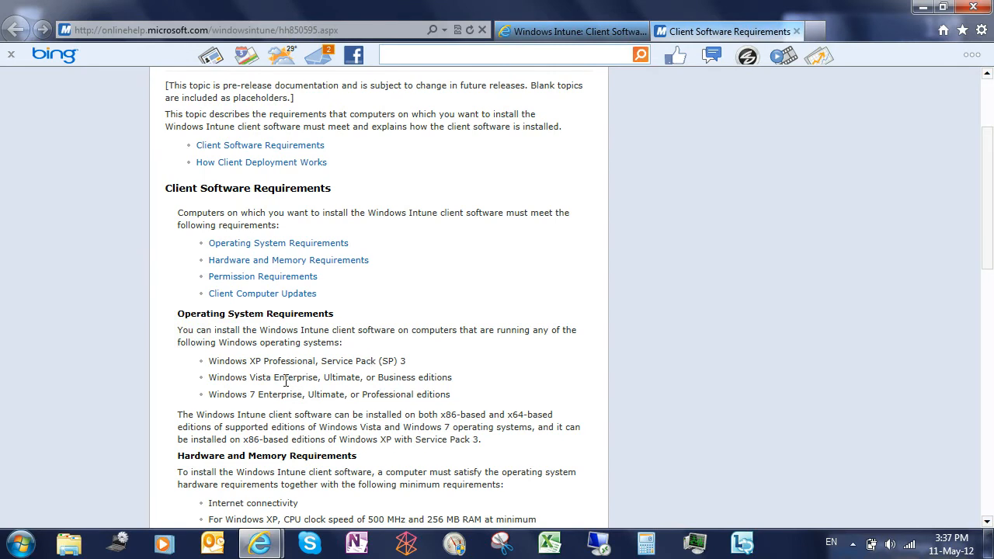
pyautogui.scroll(-1, 286, 381)
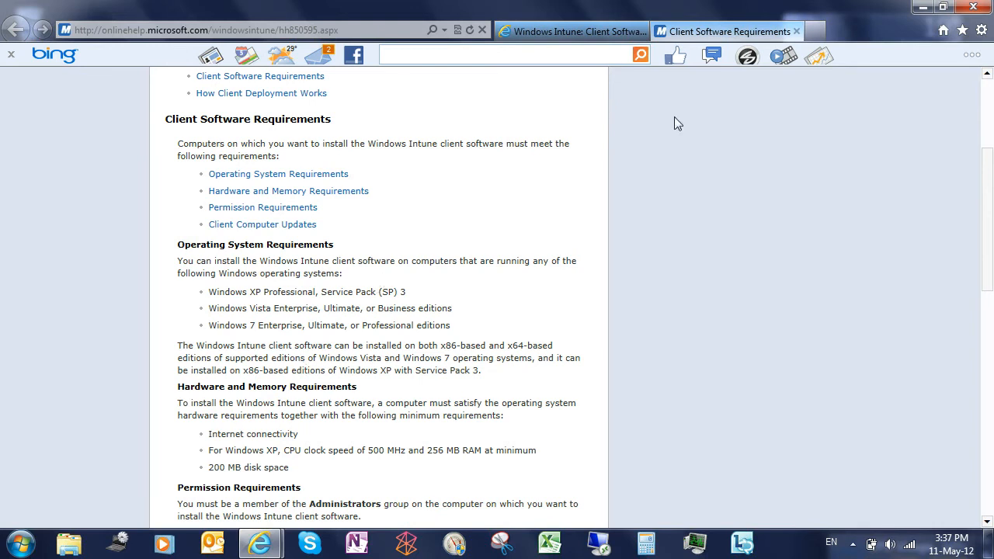
pyautogui.click(797, 32)
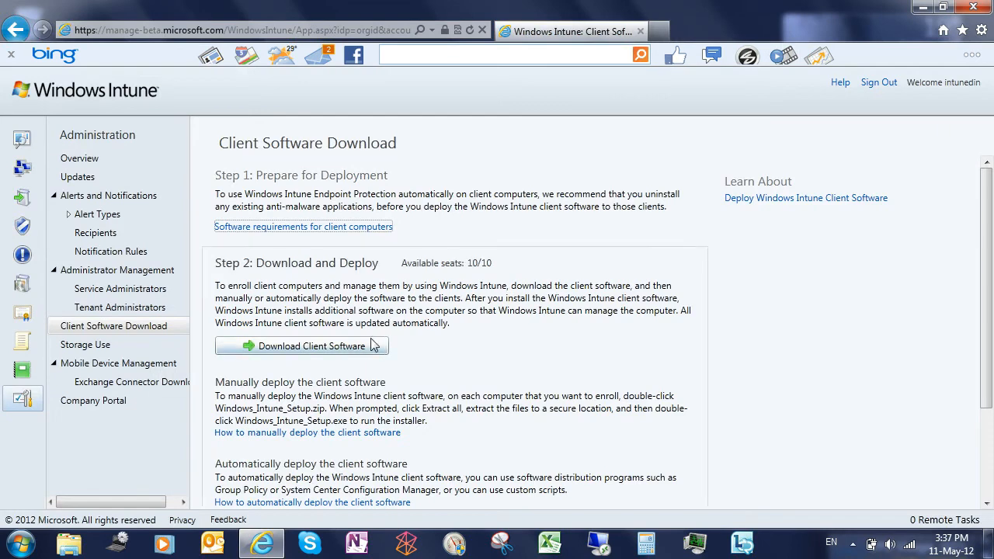
# Step: Download the client software and save it as Windows_Intune_Setup.zip on the Desktop
pyautogui.click(330, 351)
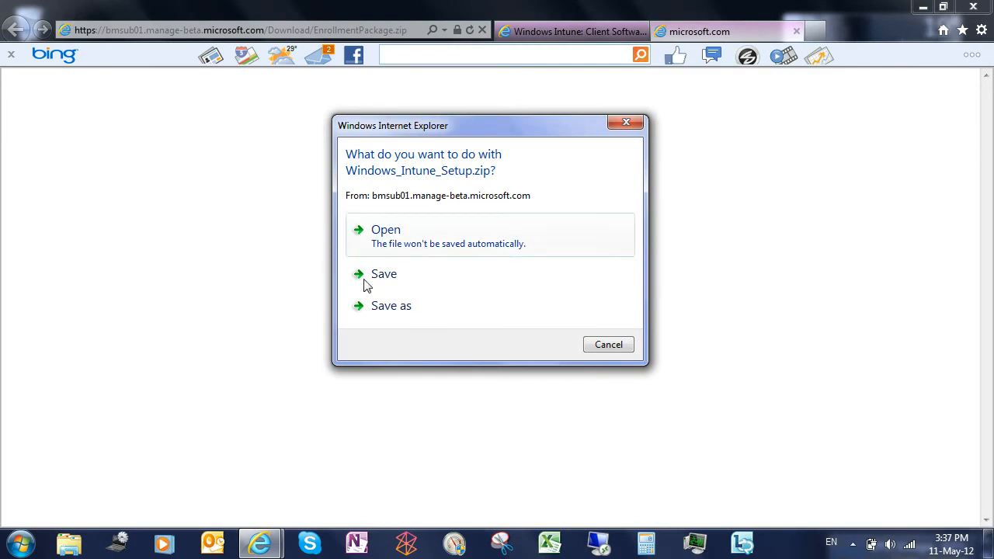
pyautogui.click(412, 315)
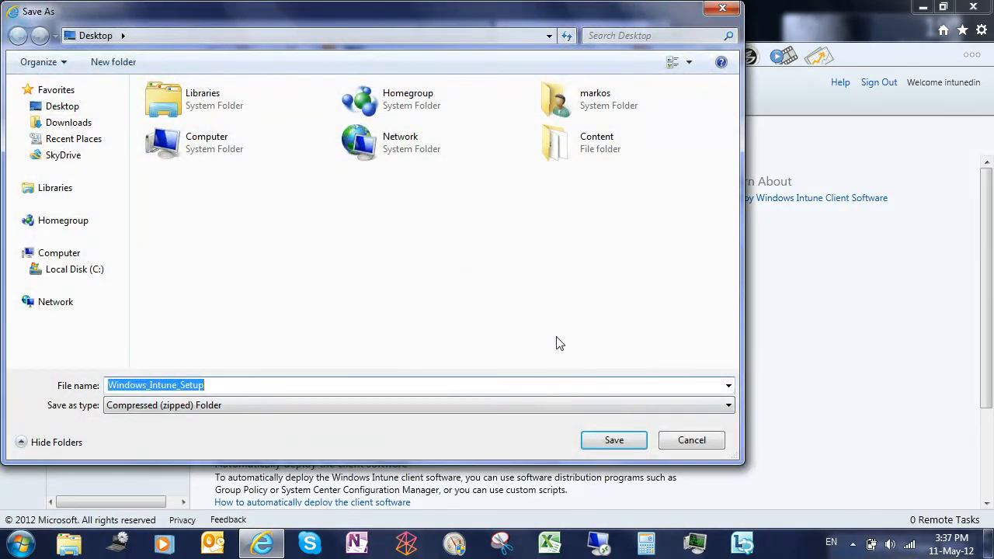
pyautogui.click(612, 439)
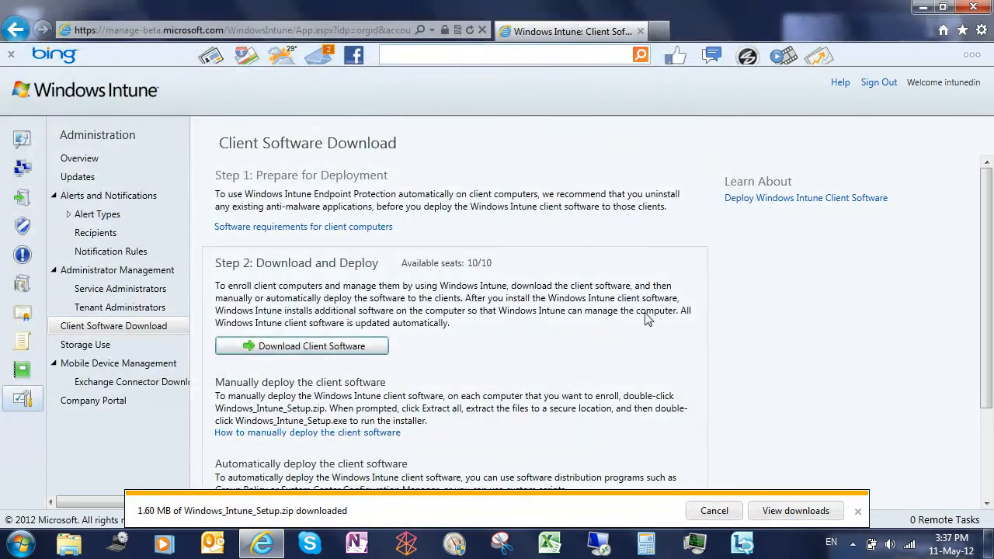
# Step: Open the folder containing the downloaded Windows_Intune_Setup.zip and minimize the browser and downloads windows
pyautogui.click(816, 511)
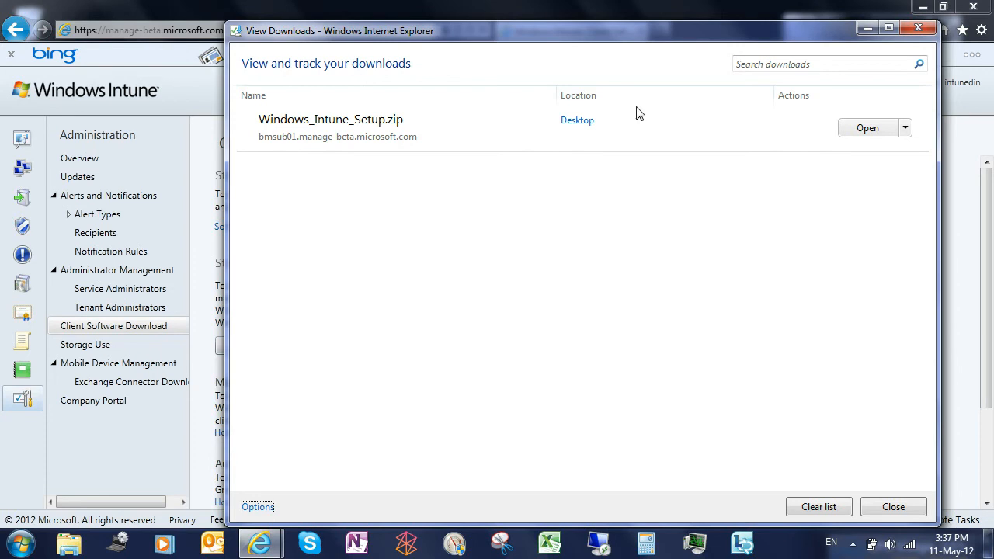
pyautogui.click(578, 128)
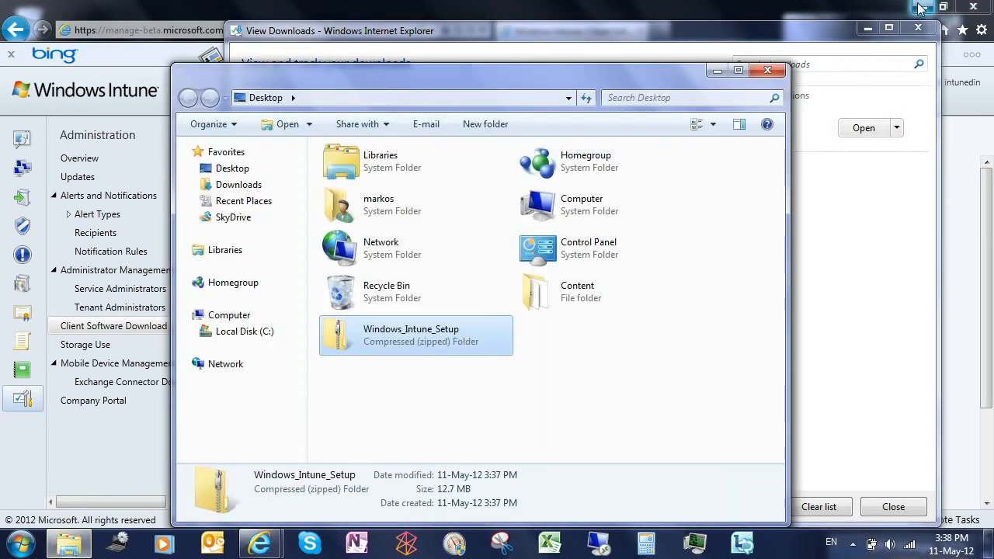
pyautogui.click(923, 6)
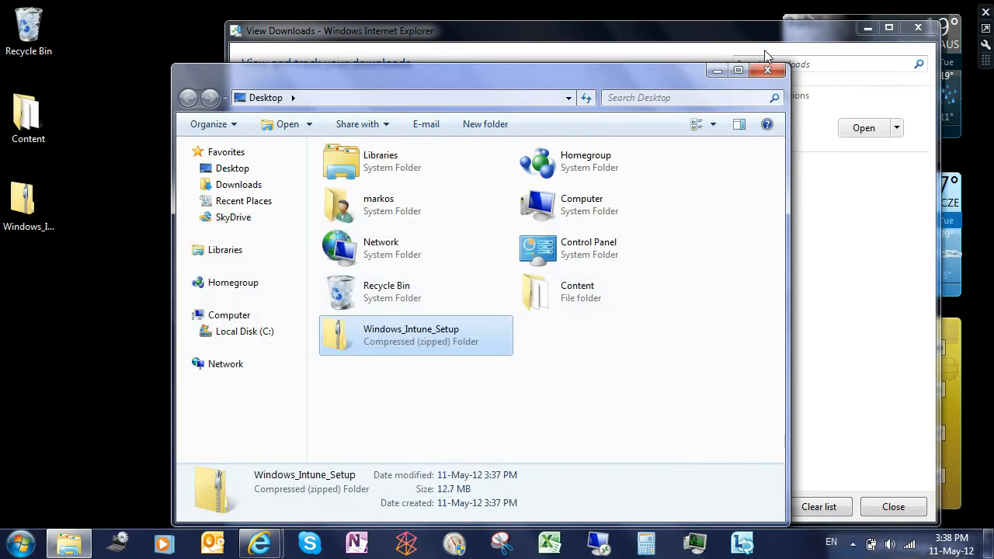
pyautogui.click(868, 27)
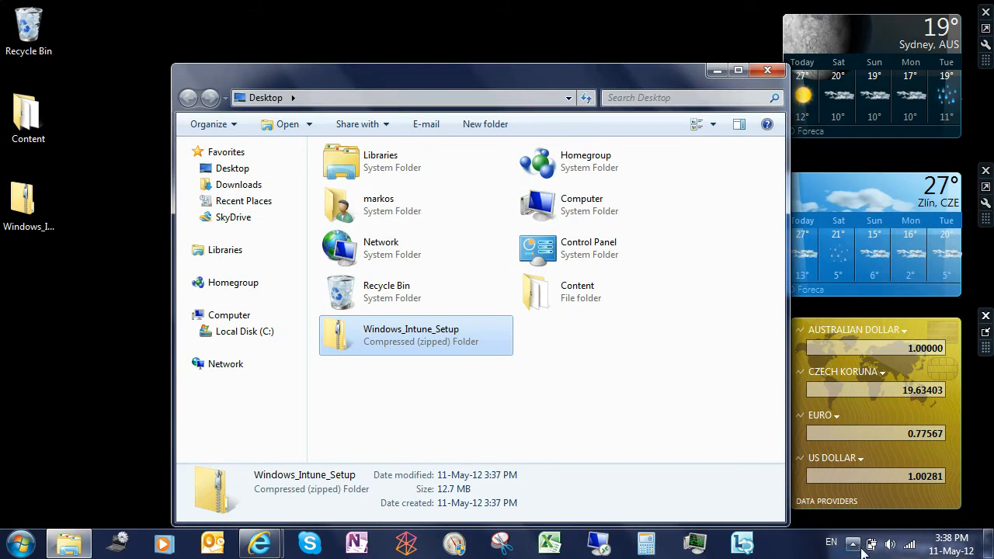
# Step: Extract Windows_Intune_Setup and WindowsIntune.accountcert from the zip archive to the desktop and close the archive window
pyautogui.doubleClick(396, 336)
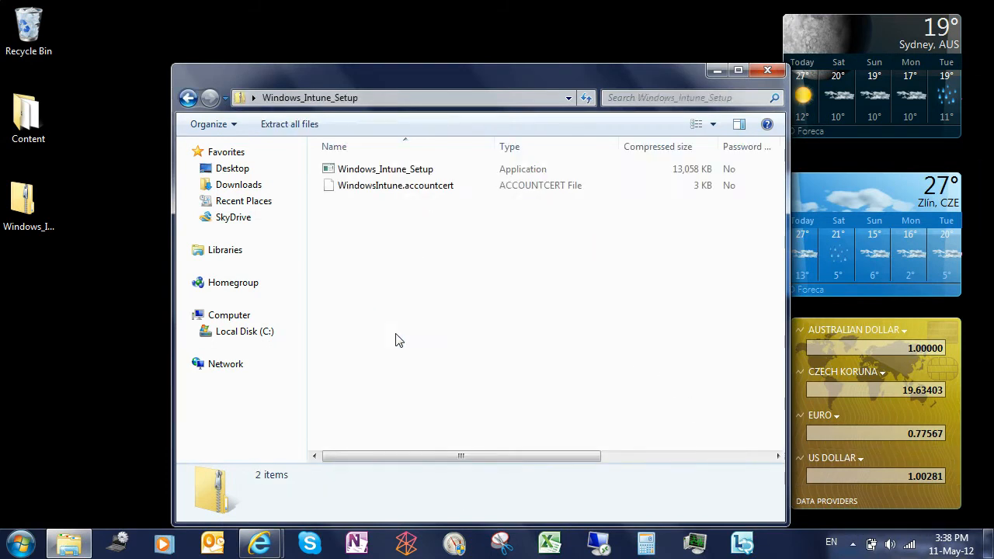
pyautogui.moveTo(458, 227); pyautogui.dragTo(375, 171)
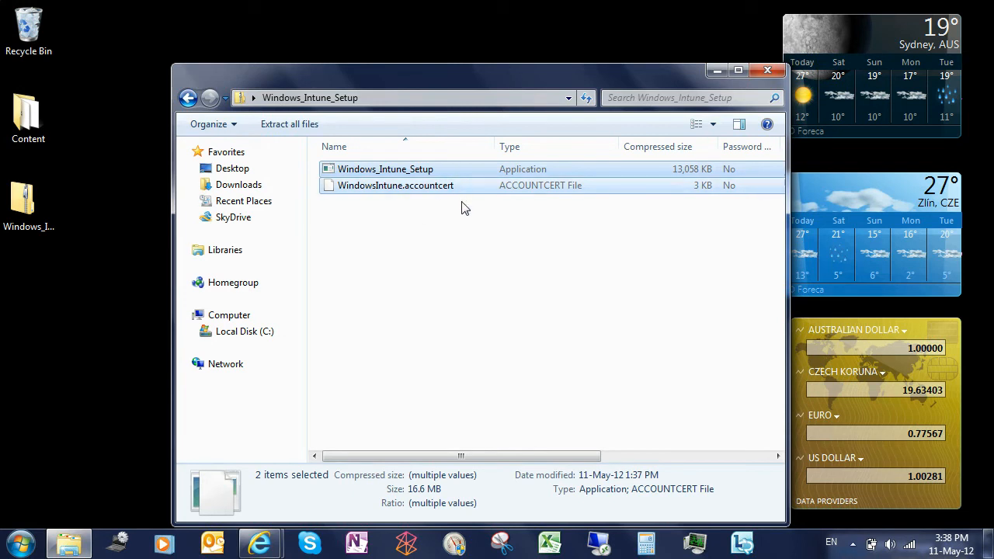
pyautogui.moveTo(432, 175); pyautogui.dragTo(62, 336)
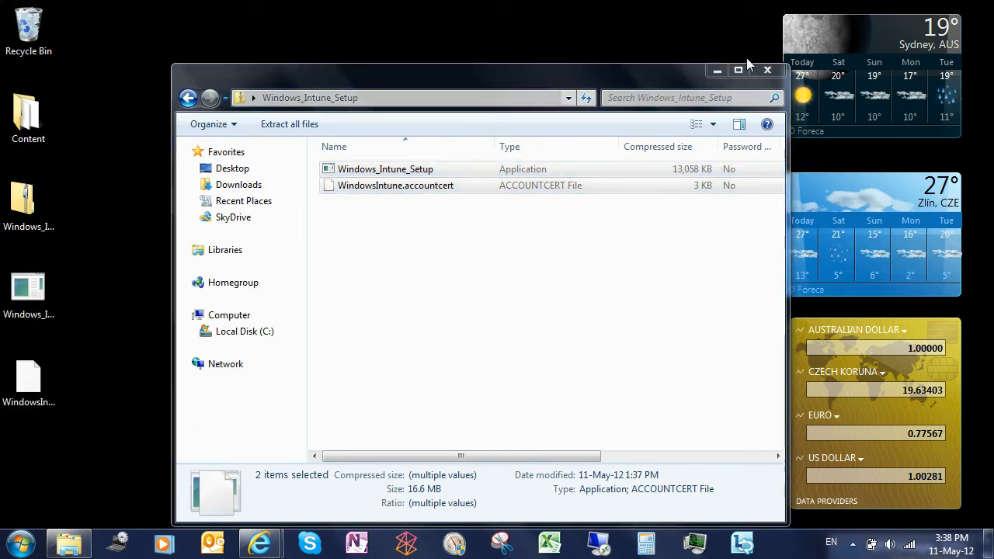
pyautogui.click(767, 70)
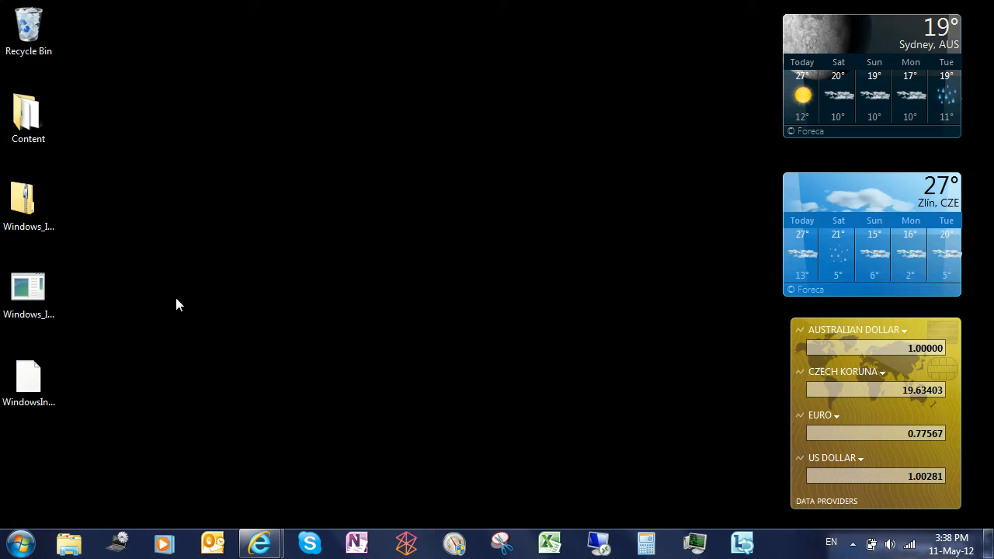
# Step: Run the extracted Windows_Intune_Setup application from the desktop and proceed with the client installation
pyautogui.click(24, 303)
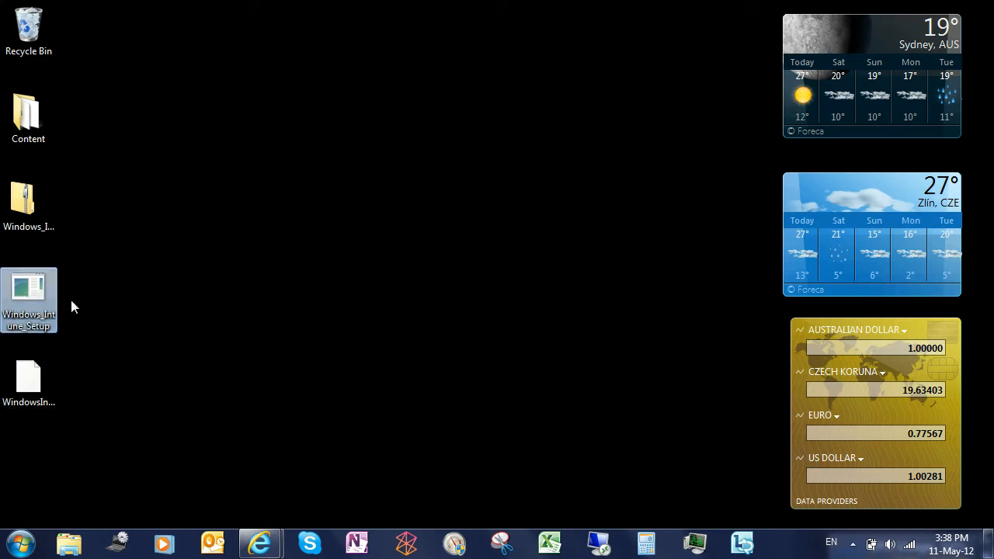
pyautogui.doubleClick(35, 295)
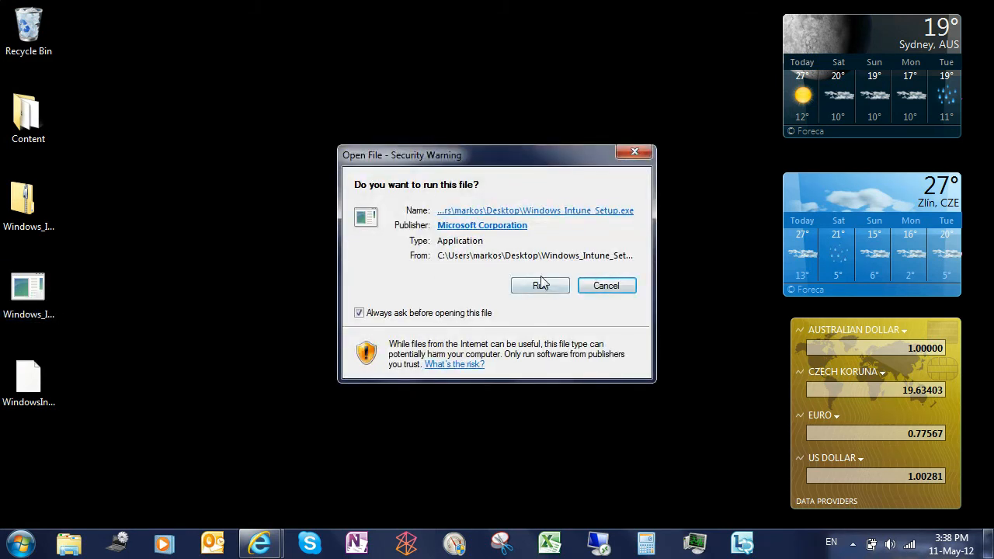
pyautogui.click(546, 288)
pyautogui.click(578, 390)
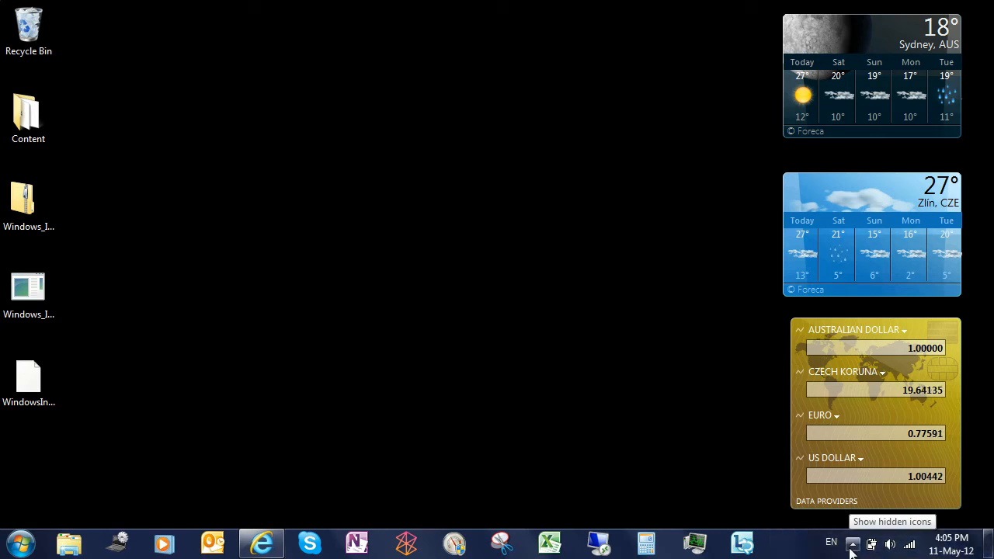
# Step: Examine the protection status, definition updates, detection history and scan settings in Windows Intune Endpoint Protection, and close it
pyautogui.click(852, 545)
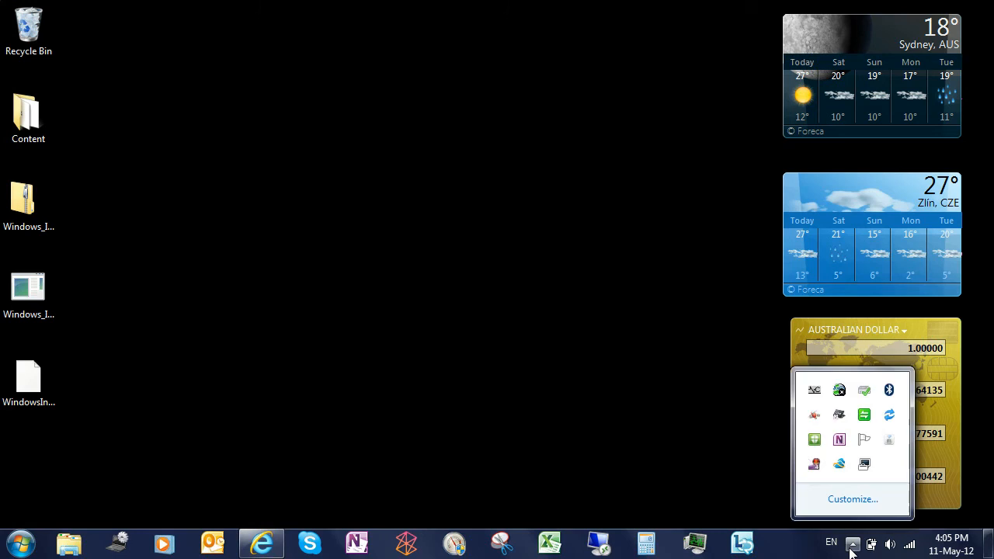
pyautogui.doubleClick(813, 441)
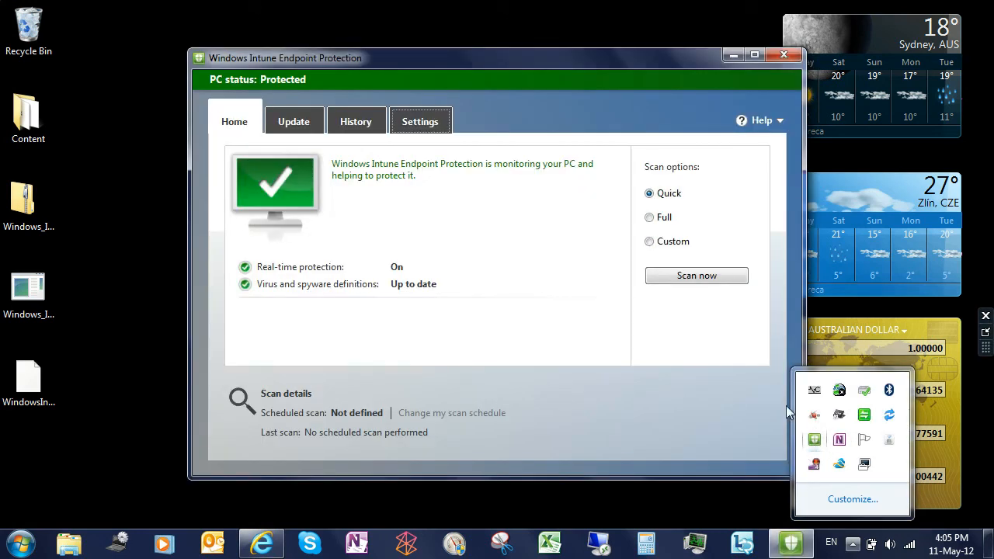
pyautogui.click(408, 72)
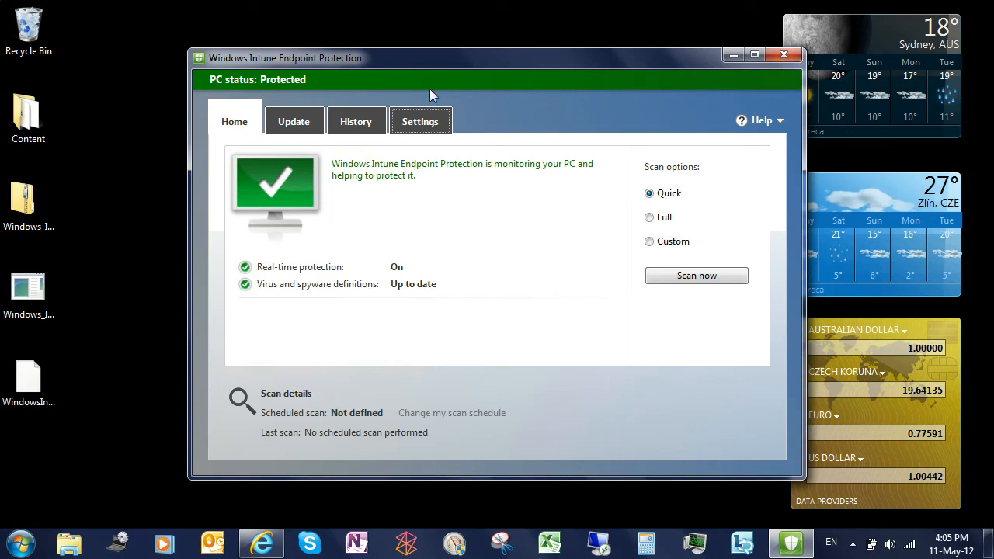
pyautogui.click(311, 129)
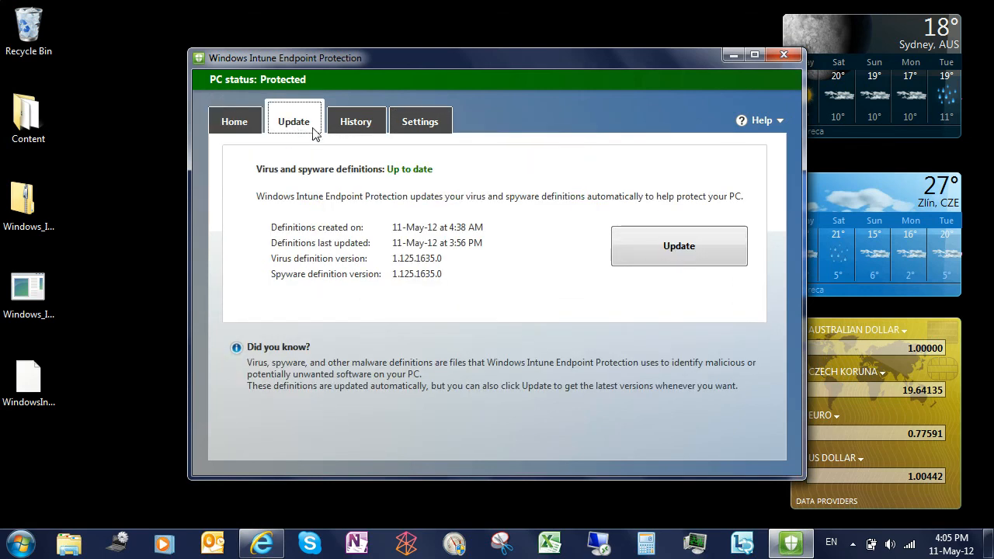
pyautogui.click(360, 129)
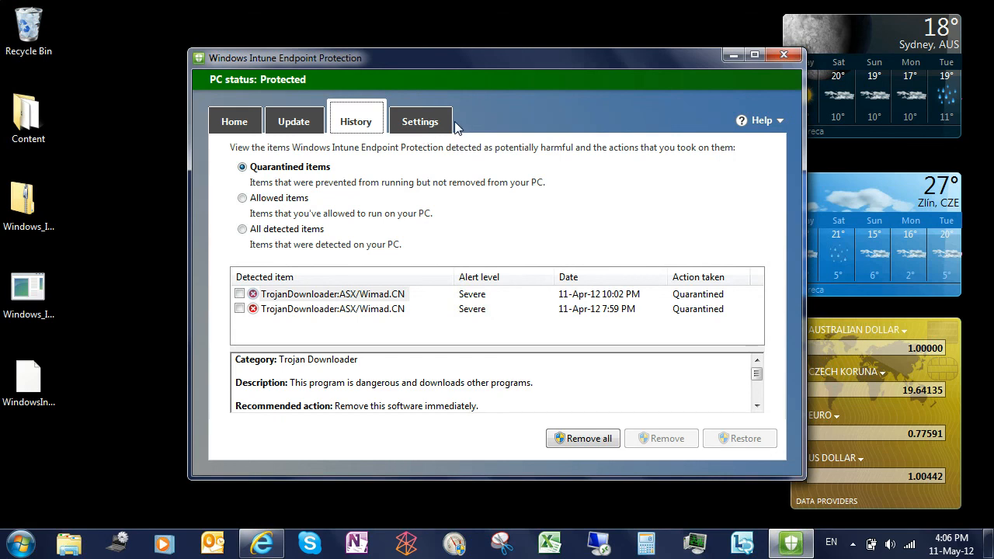
pyautogui.click(429, 132)
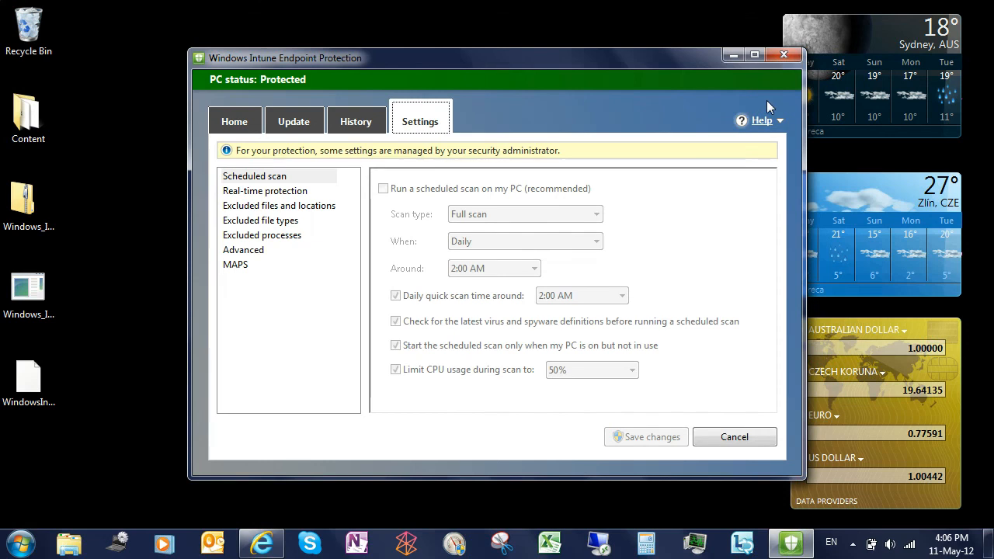
pyautogui.click(350, 124)
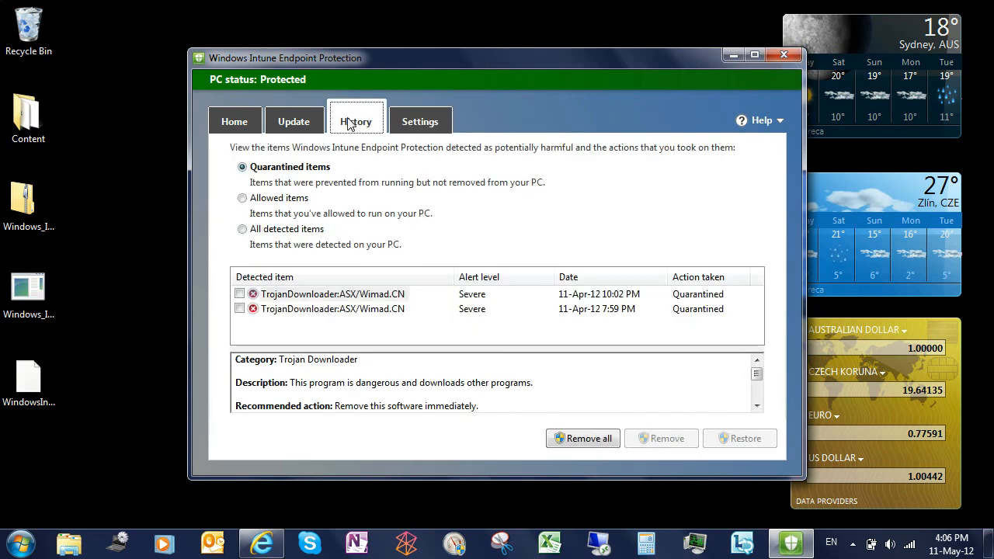
pyautogui.click(790, 59)
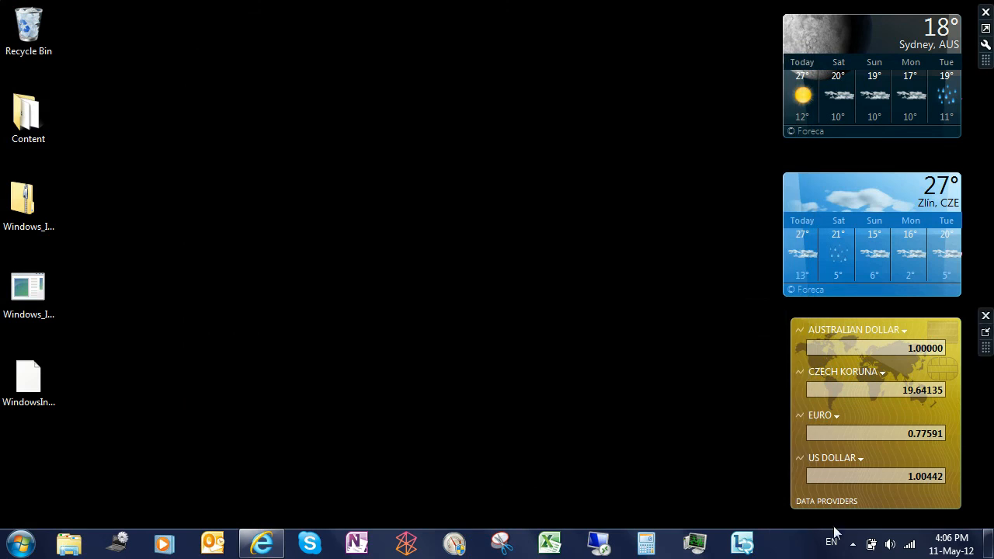
# Step: Open the Windows Intune Company Portal from the Intune client and link this computer to its primary user
pyautogui.click(852, 544)
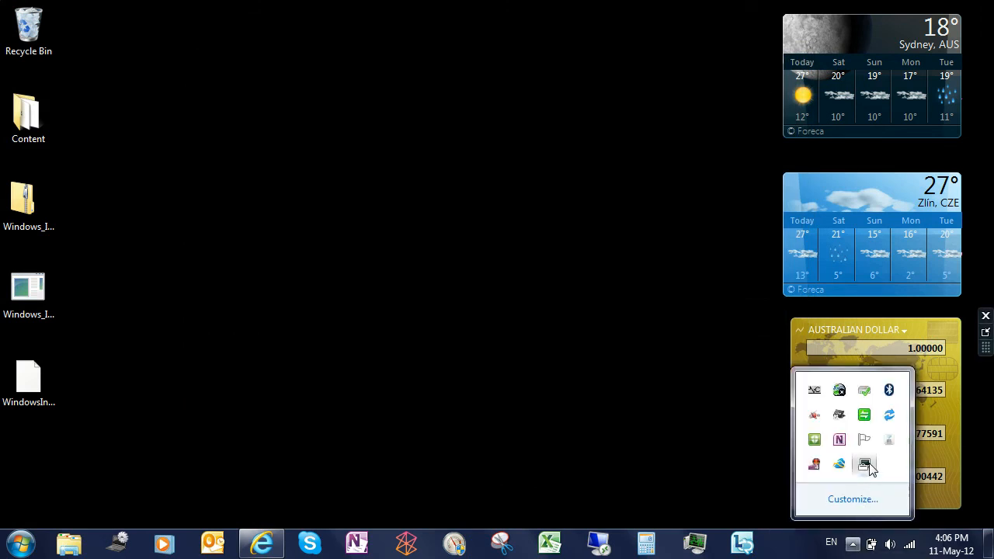
pyautogui.rightClick(864, 463)
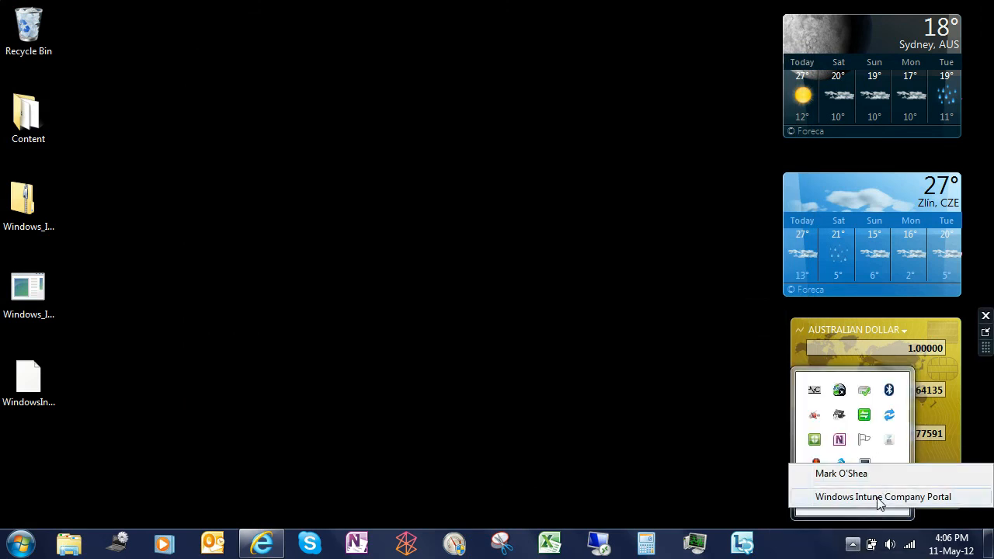
pyautogui.click(879, 497)
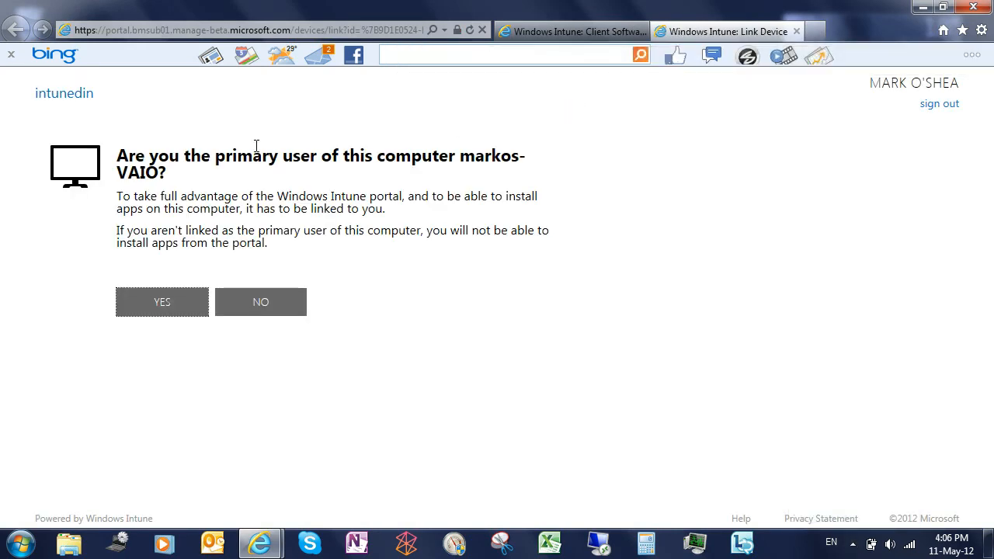
pyautogui.click(165, 312)
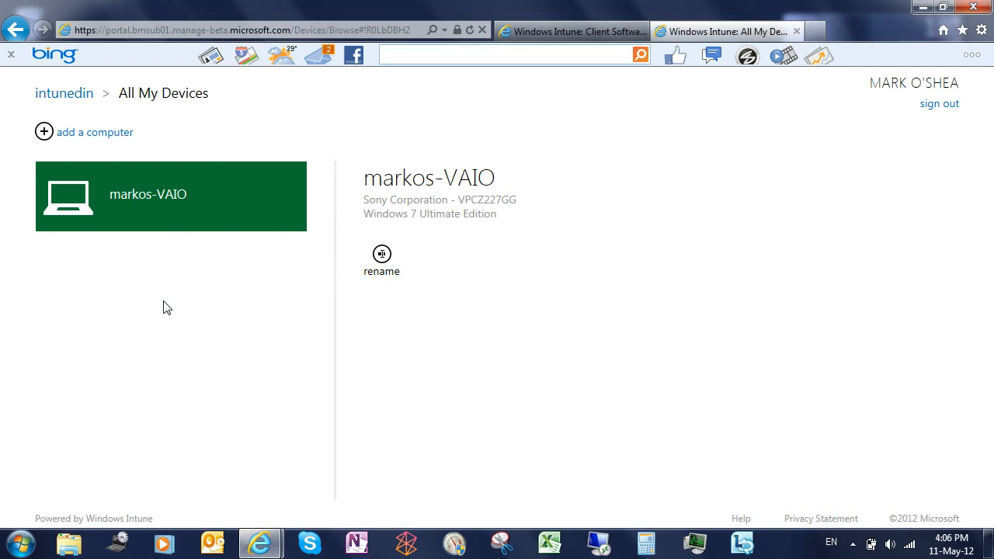
# Step: Return to the company portal's home page and open its Apps catalogue
pyautogui.click(54, 94)
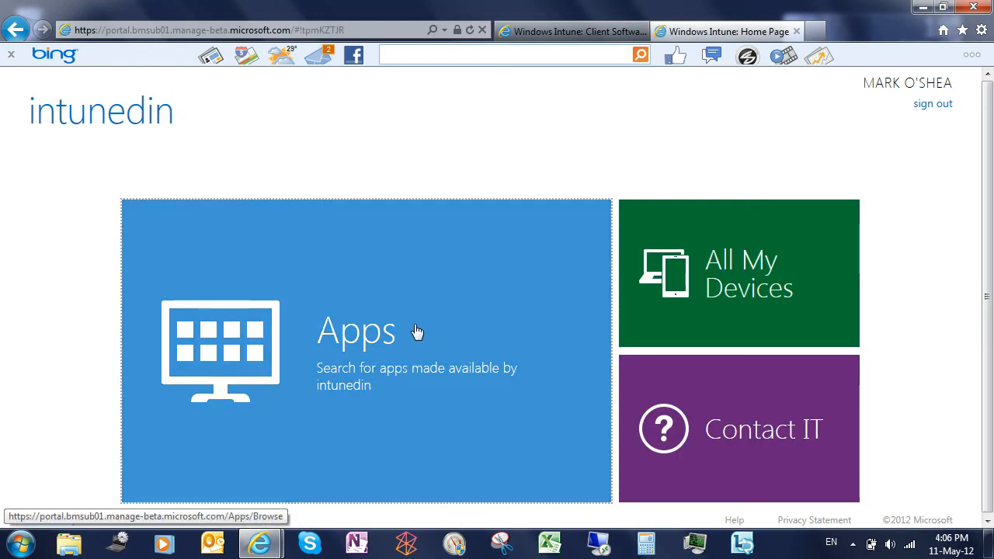
pyautogui.click(391, 333)
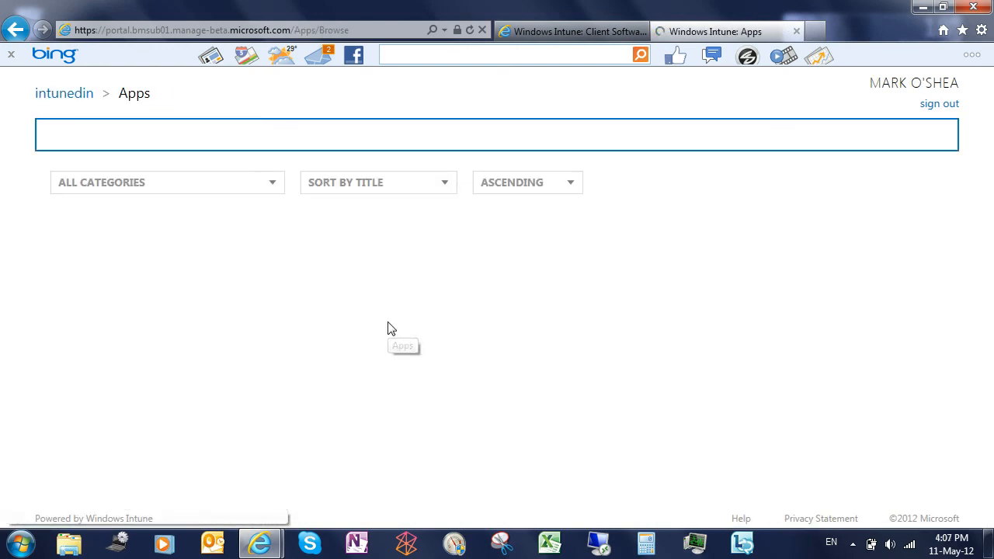